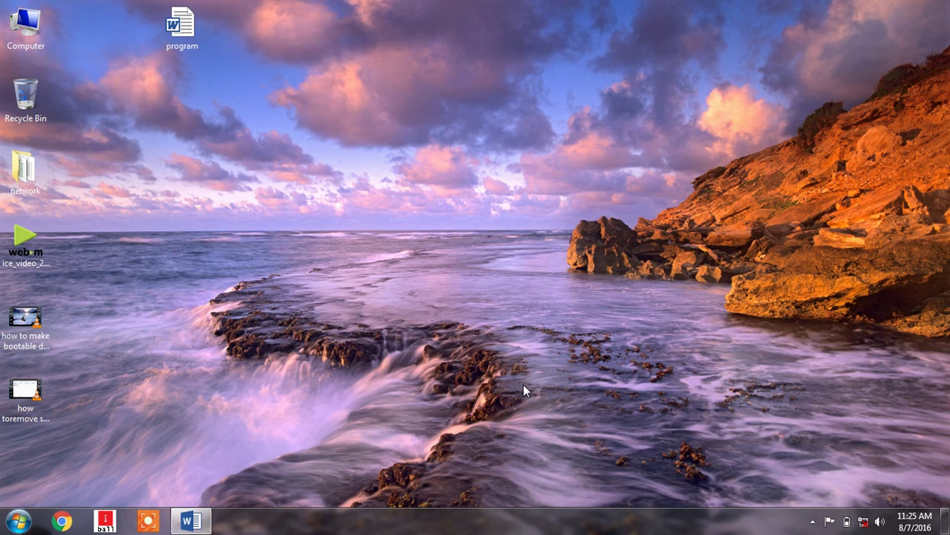
- Open the properties of the windows (C:) drive and start Disk Cleanup for it
key(super+e)
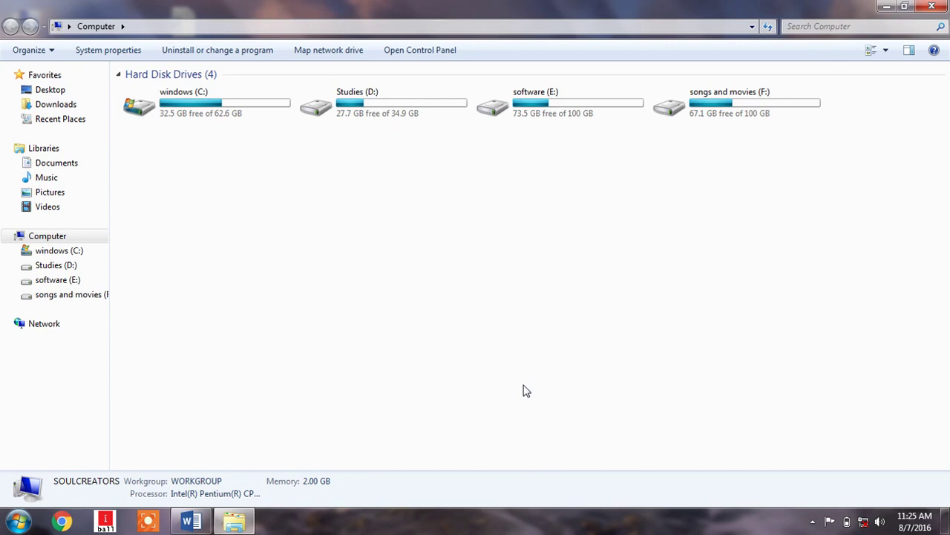
click(227, 102)
right_click(227, 103)
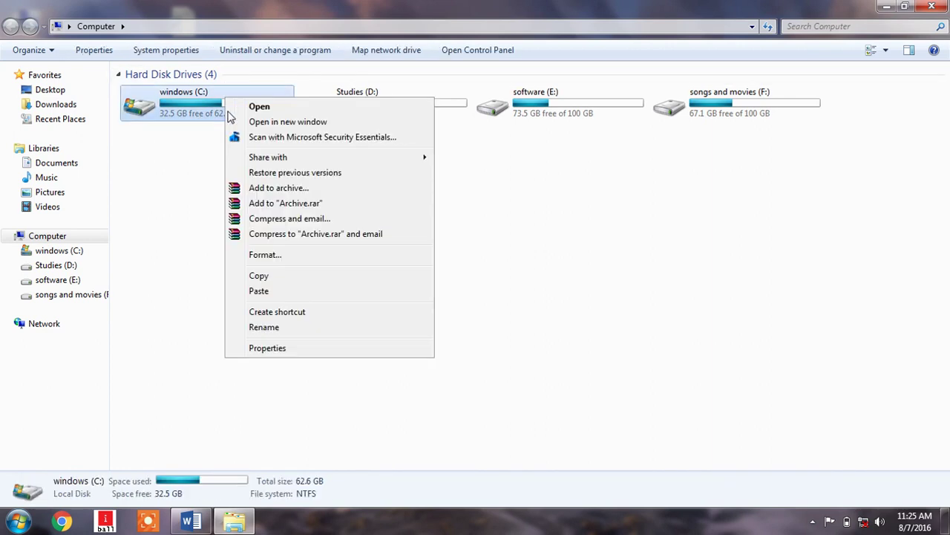
click(264, 346)
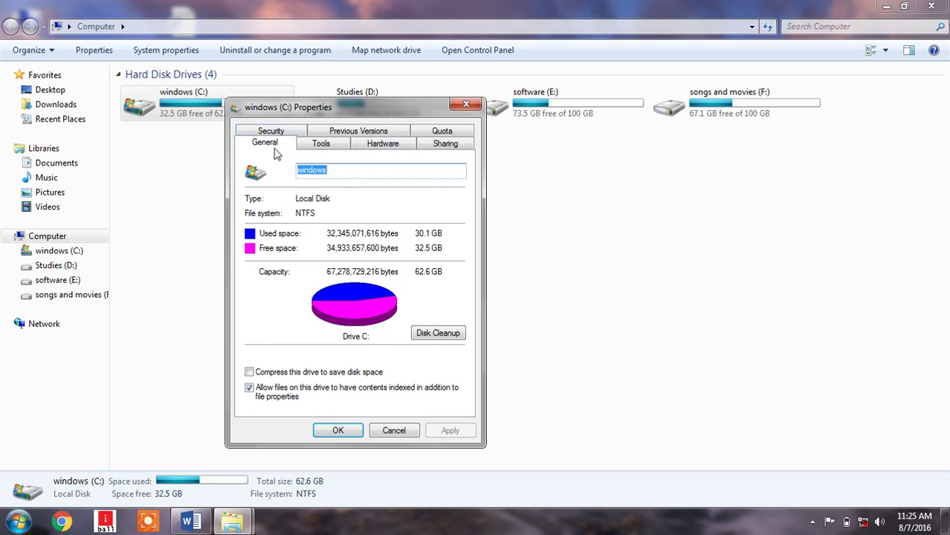
click(436, 336)
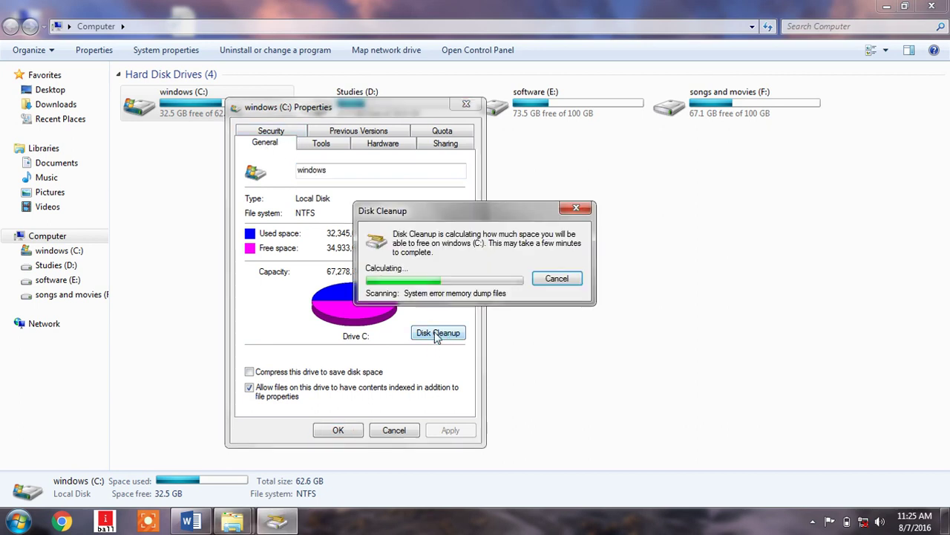
drag(464, 214, 561, 237)
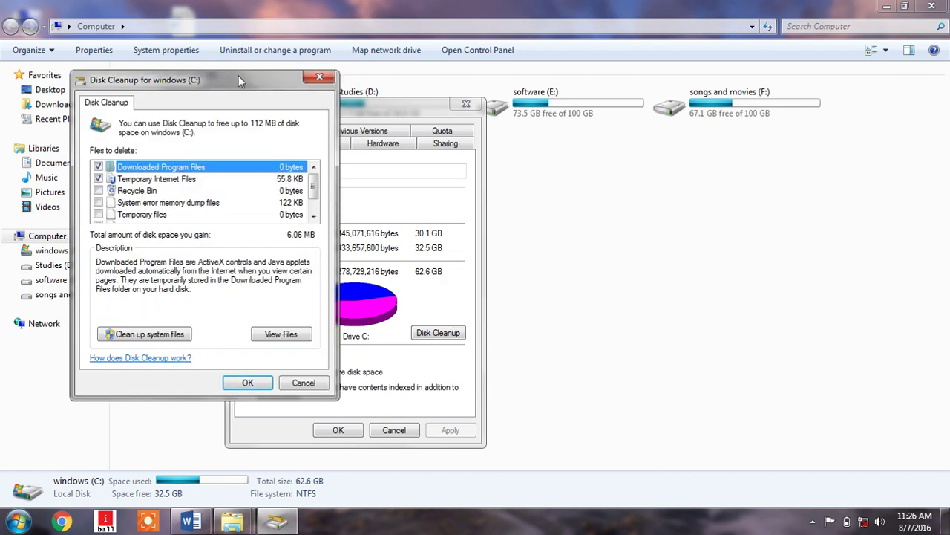
- Add Recycle Bin, System error memory dump files, Temporary files, Thumbnails and per-user queued Windows error reports to the files to delete
drag(238, 75, 648, 130)
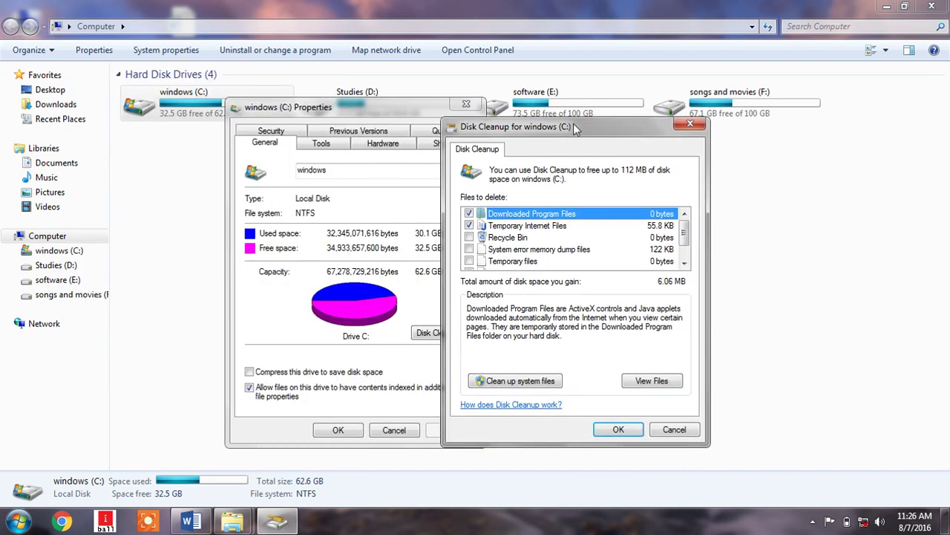
drag(575, 128, 642, 138)
click(536, 247)
click(535, 259)
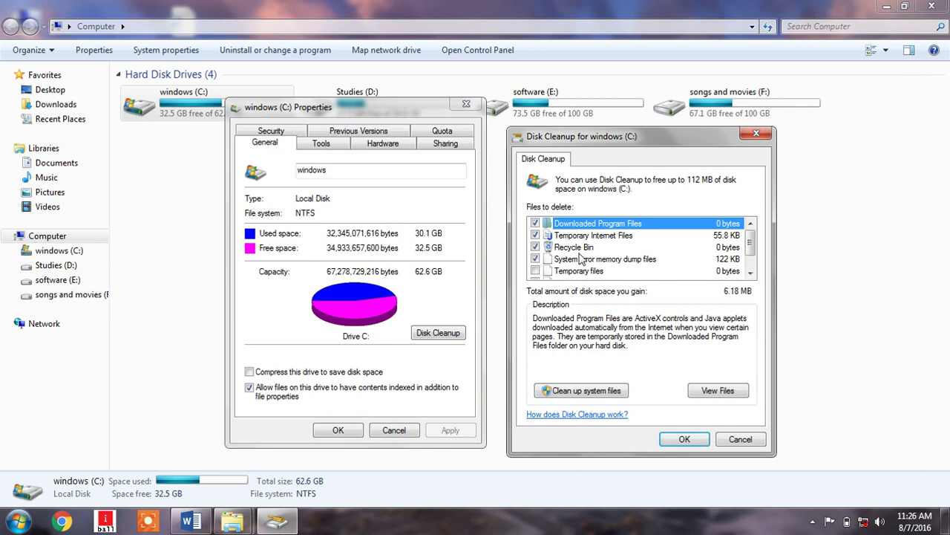
click(750, 273)
click(750, 273)
click(535, 247)
click(535, 259)
click(535, 271)
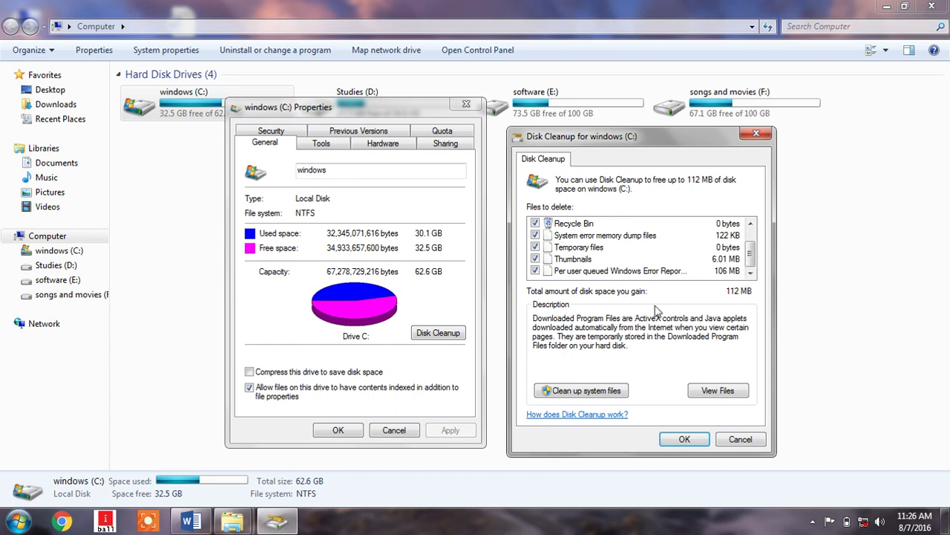
scroll(751, 253, up, 1)
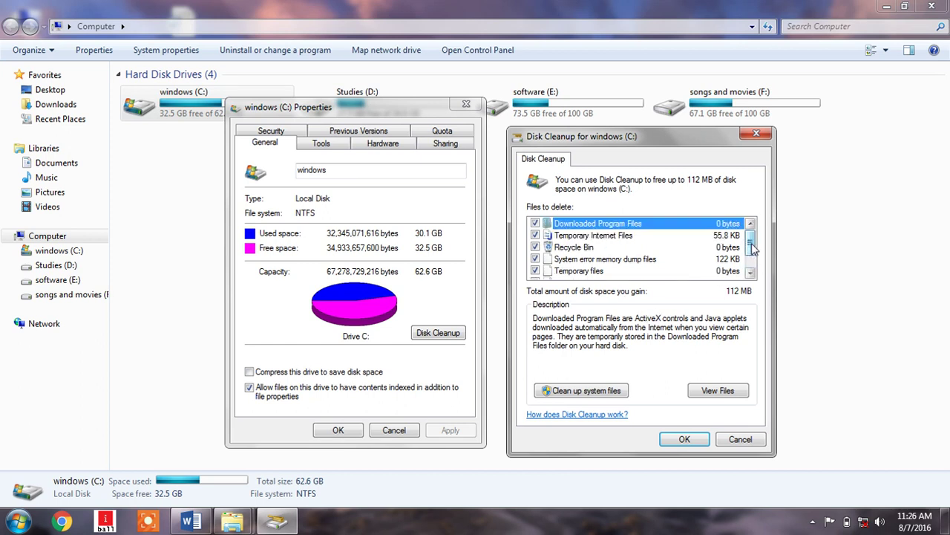
- Run the cleanup of windows (C:) and confirm the permanent deletion of the selected files
click(687, 439)
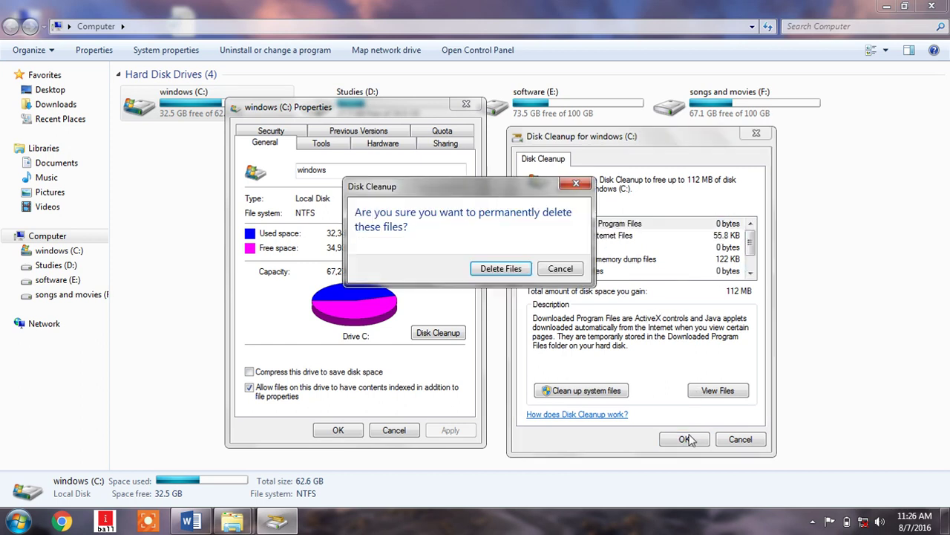
click(501, 269)
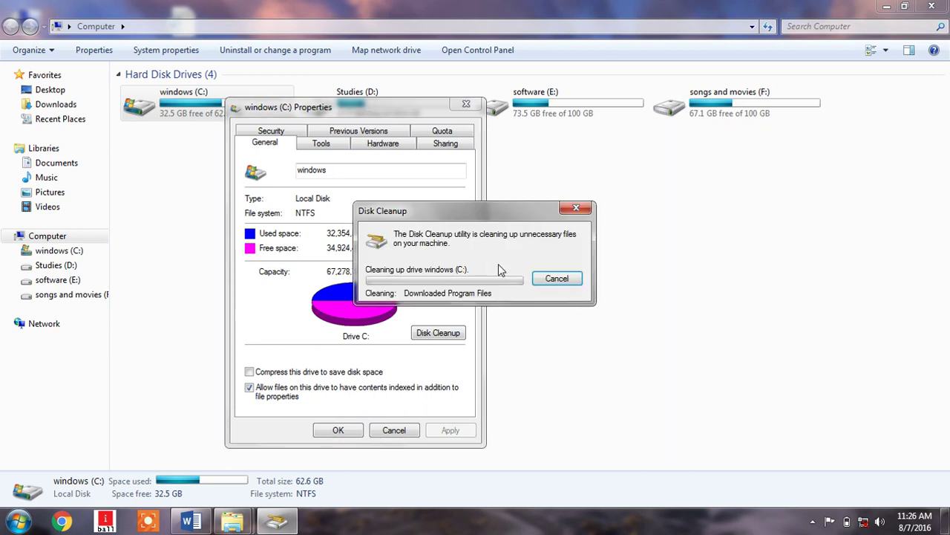
drag(657, 220, 678, 288)
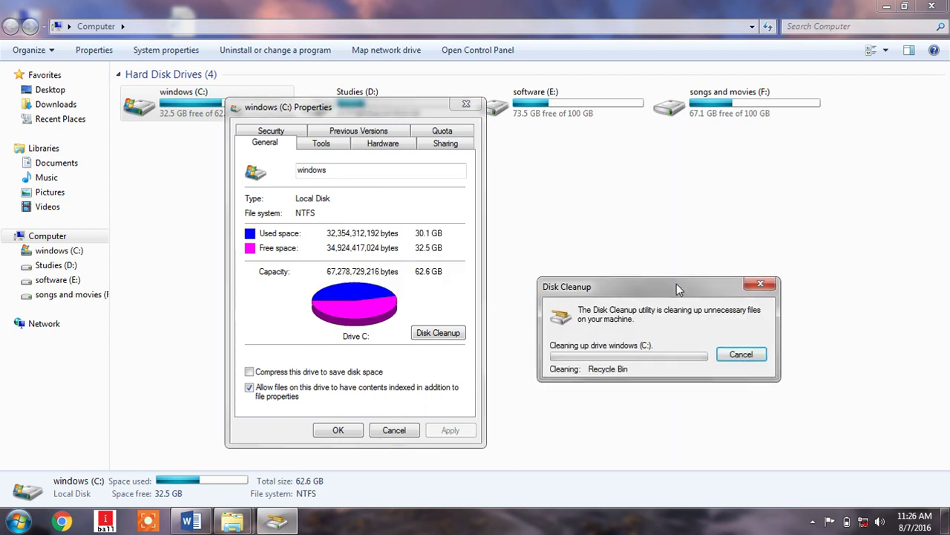
- Open Disk Defragmenter from the windows (C:) drive's properties
click(369, 216)
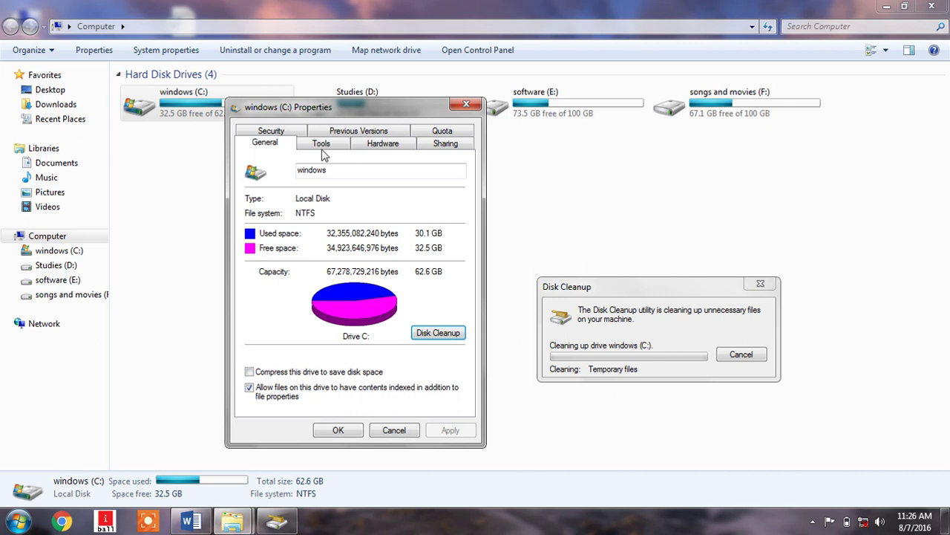
click(322, 149)
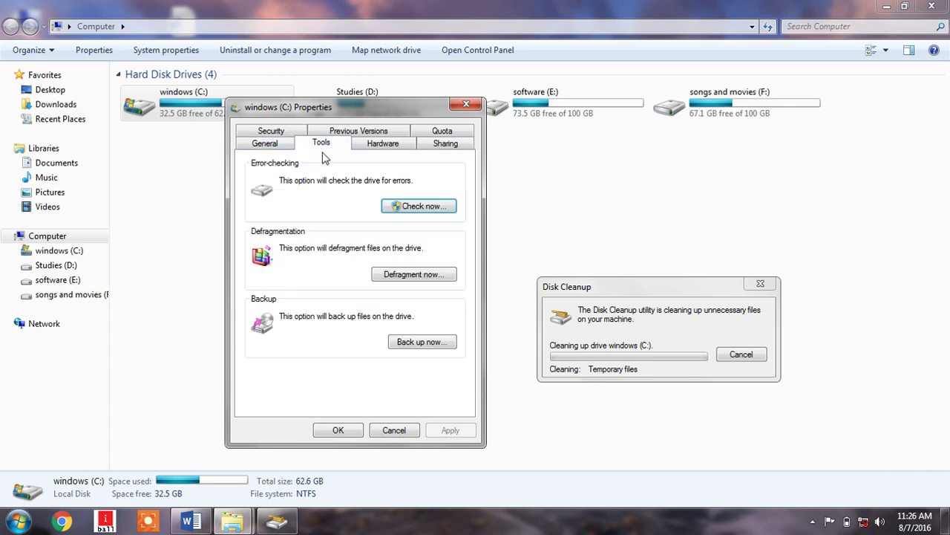
click(401, 285)
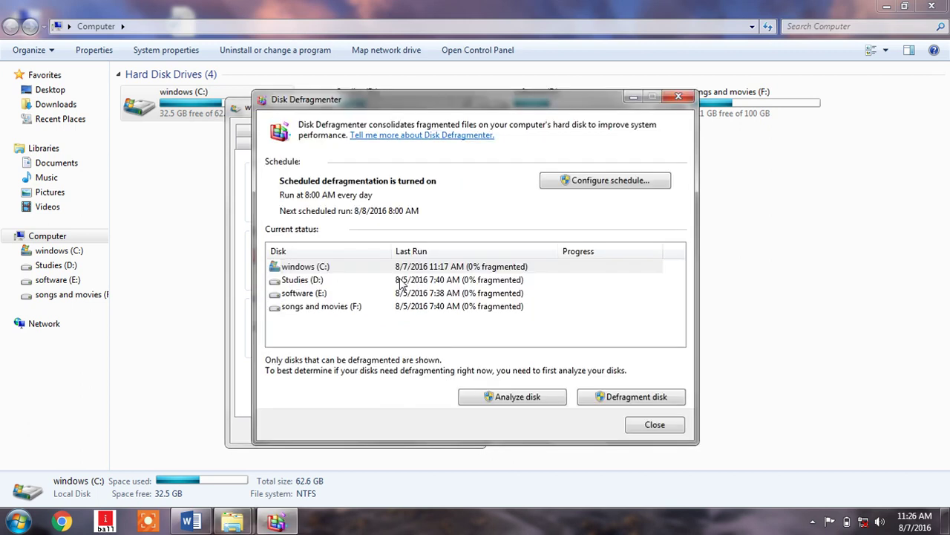
drag(490, 97, 529, 111)
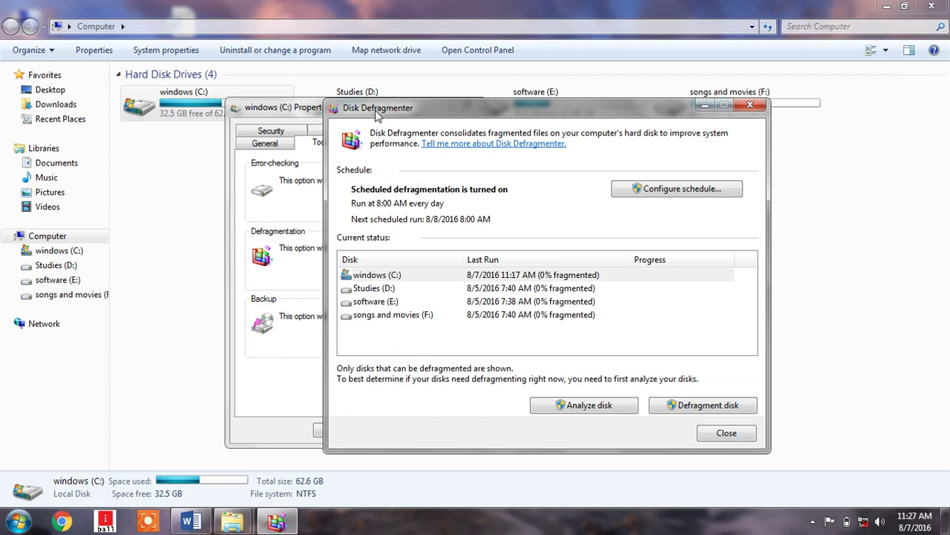
drag(377, 112, 382, 117)
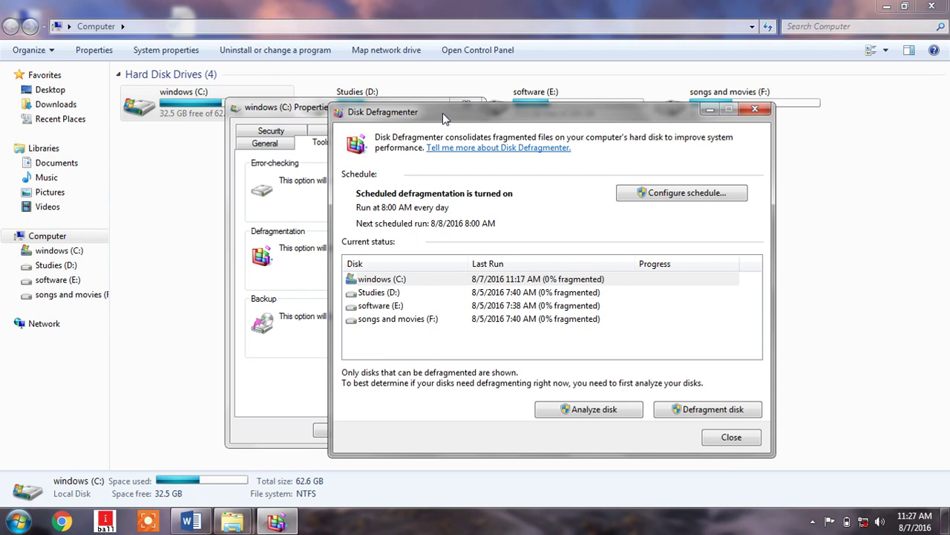
- Start defragmenting the windows (C:) disk, then close and reopen Disk Defragmenter
click(394, 281)
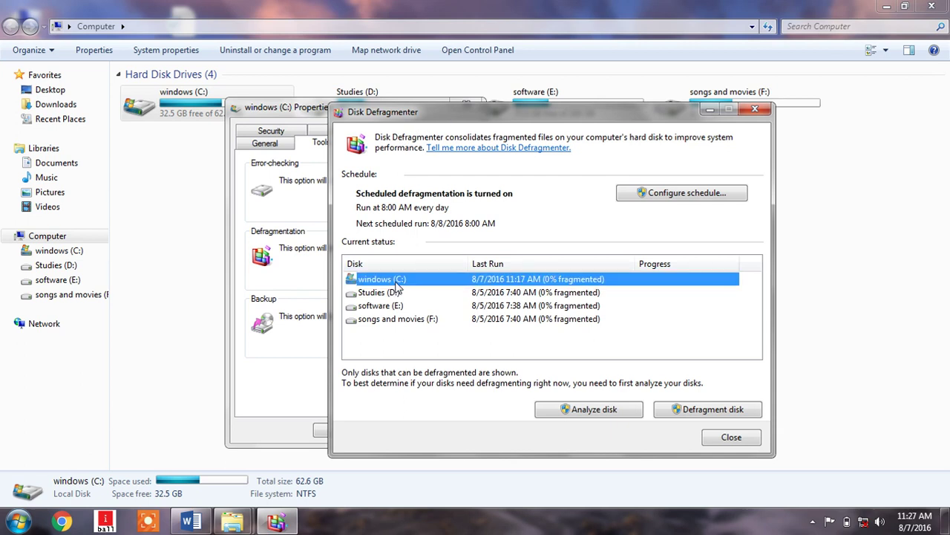
click(685, 421)
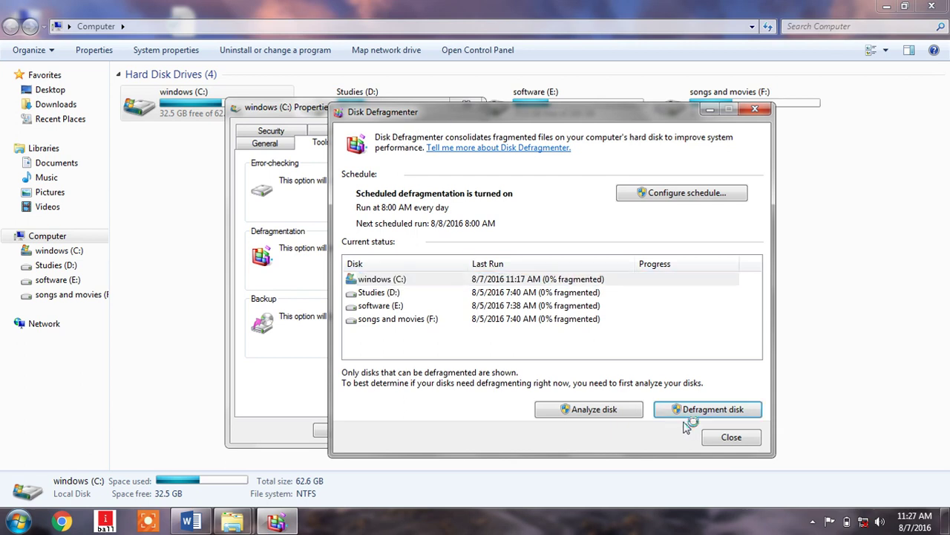
key(Escape)
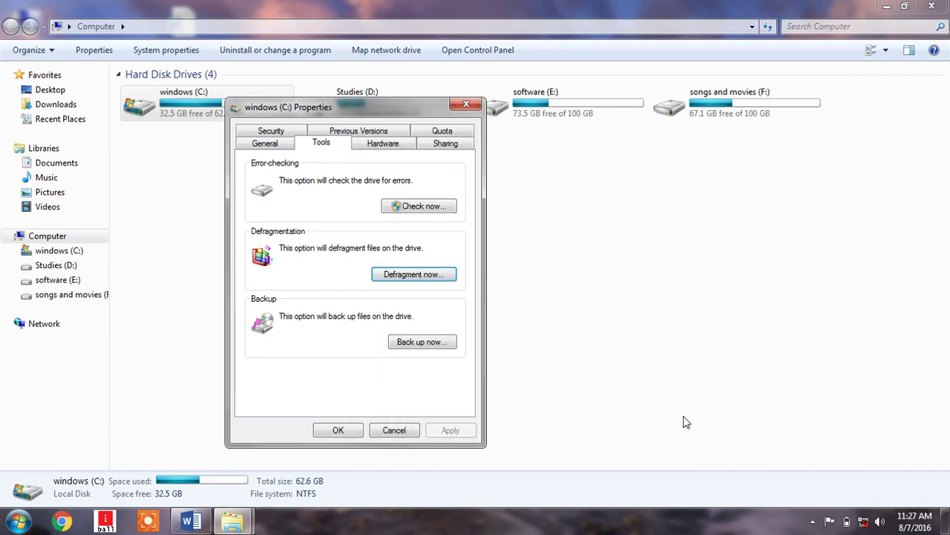
key(Return)
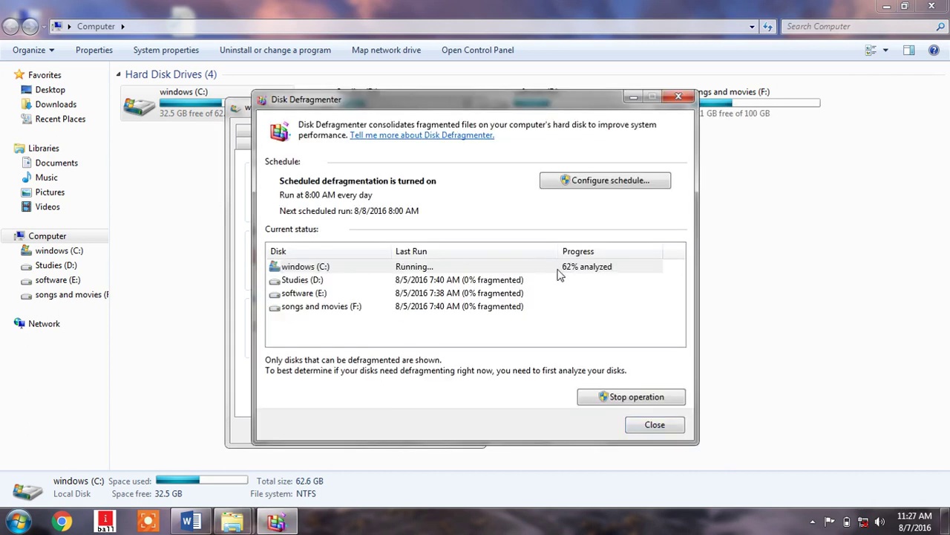
- Start defragmenting the Studies (D:), software (E:) and songs and movies (F:) disks
click(521, 281)
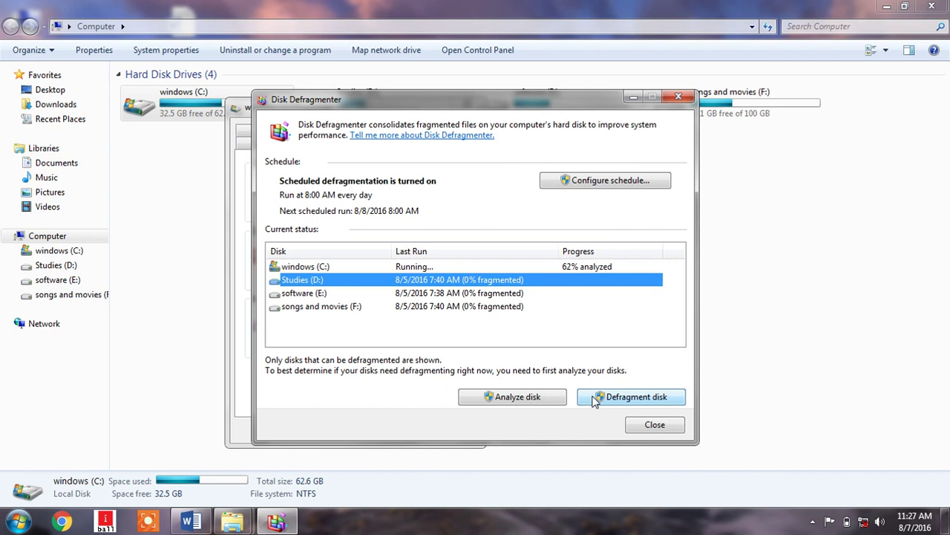
click(594, 399)
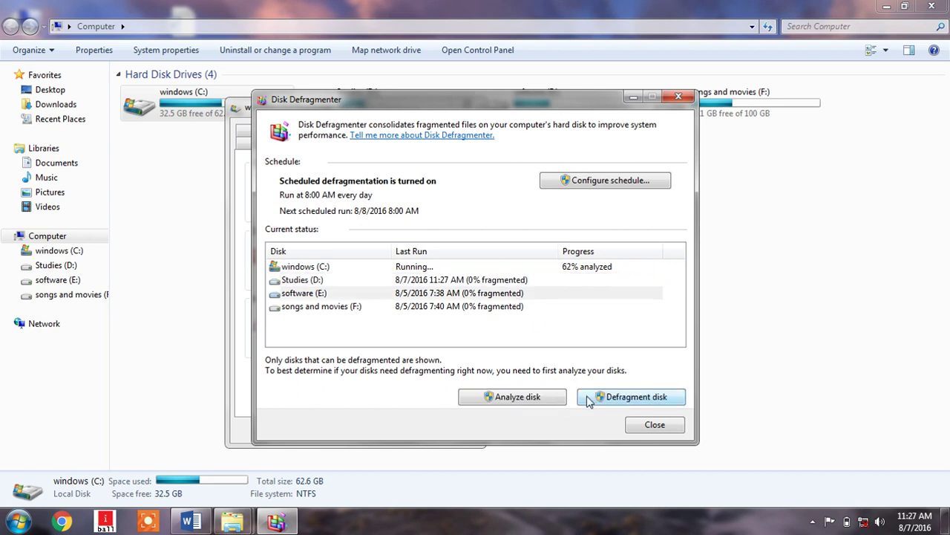
click(589, 401)
click(511, 306)
click(606, 396)
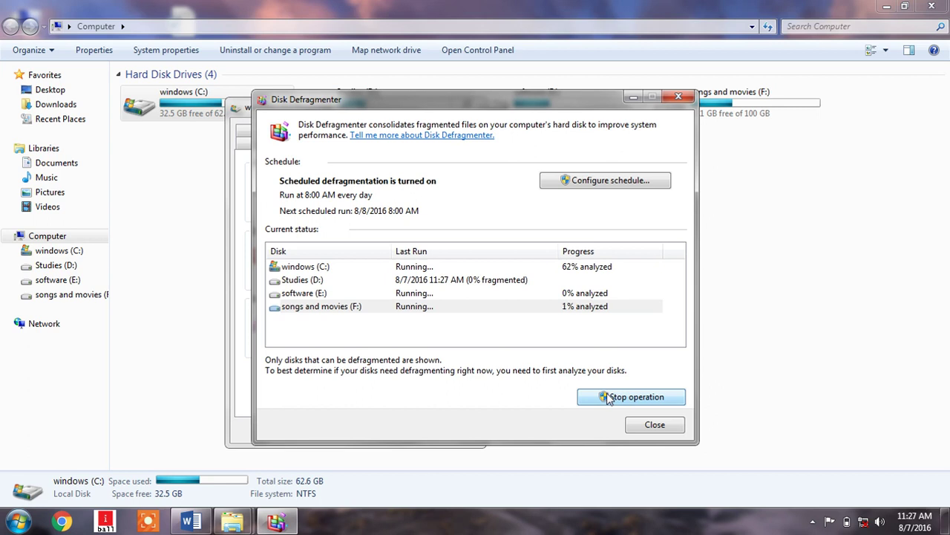
- Open the user's temporary files folder by running %temp%
key(super+r)
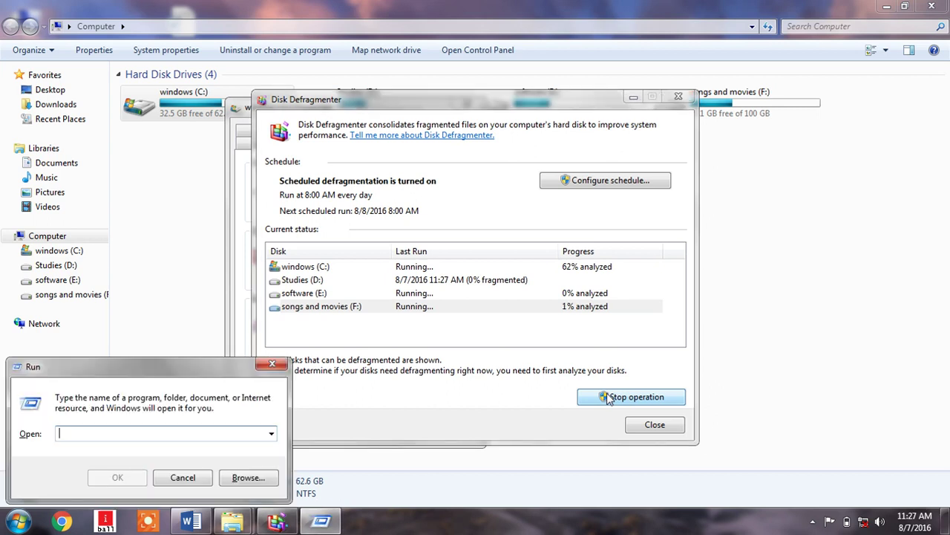
text(%temp%)
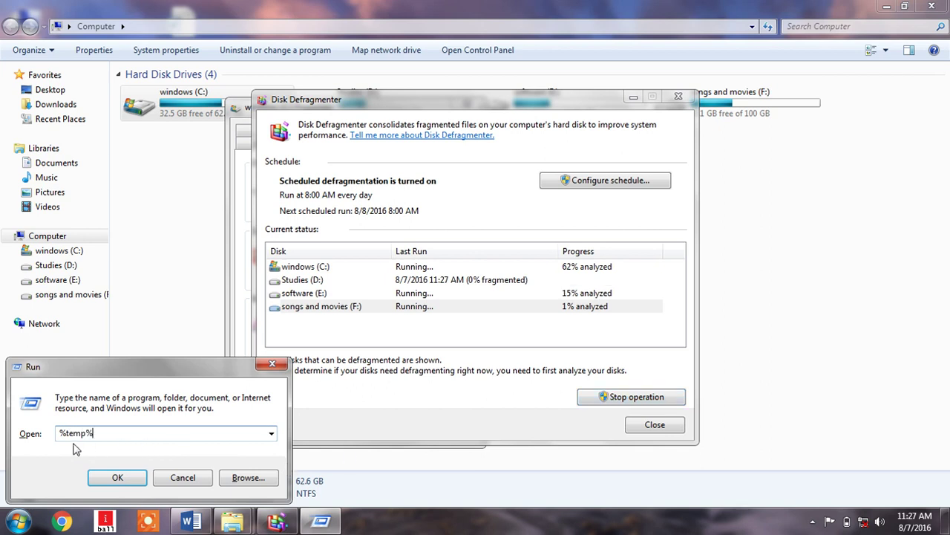
key(Return)
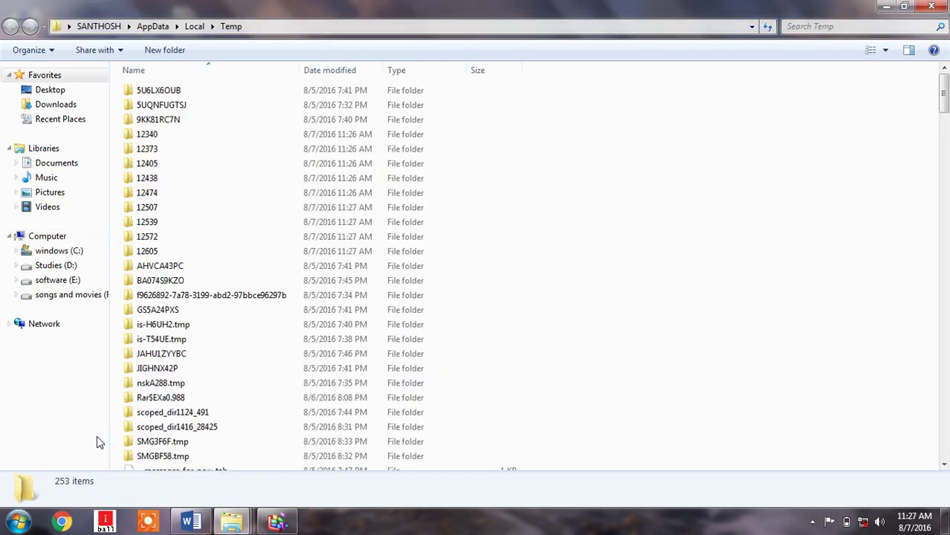
- Delete all items in the Temp folder, skipping all files that are in use, and close the folder
click(163, 179)
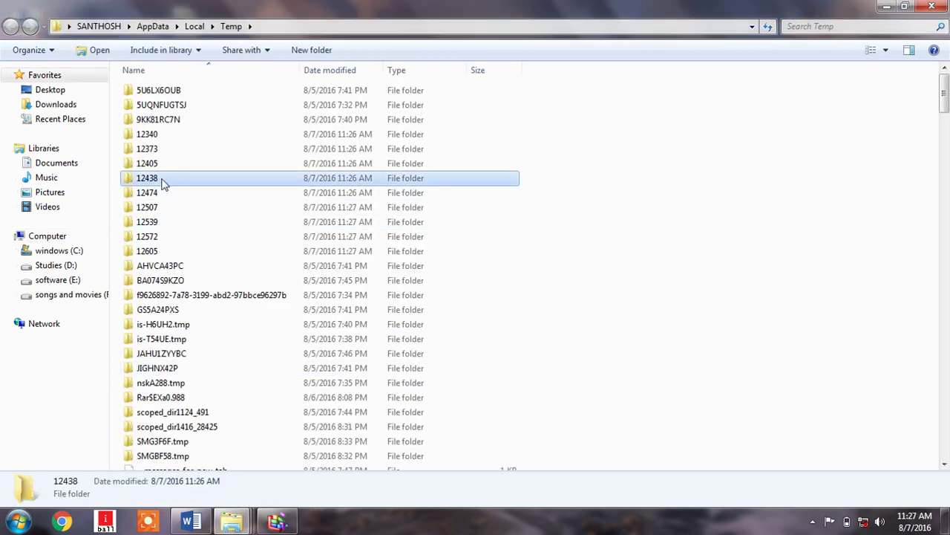
key(ctrl+a)
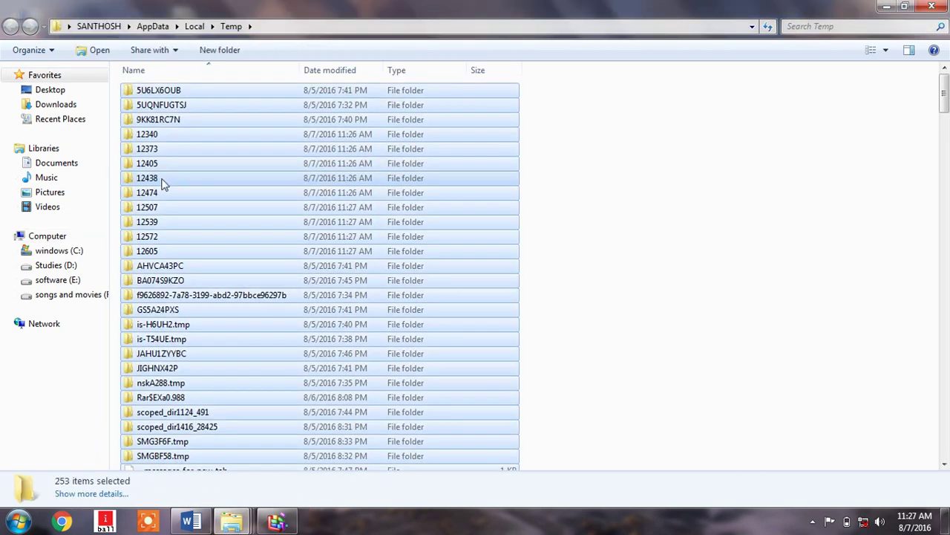
key(Delete)
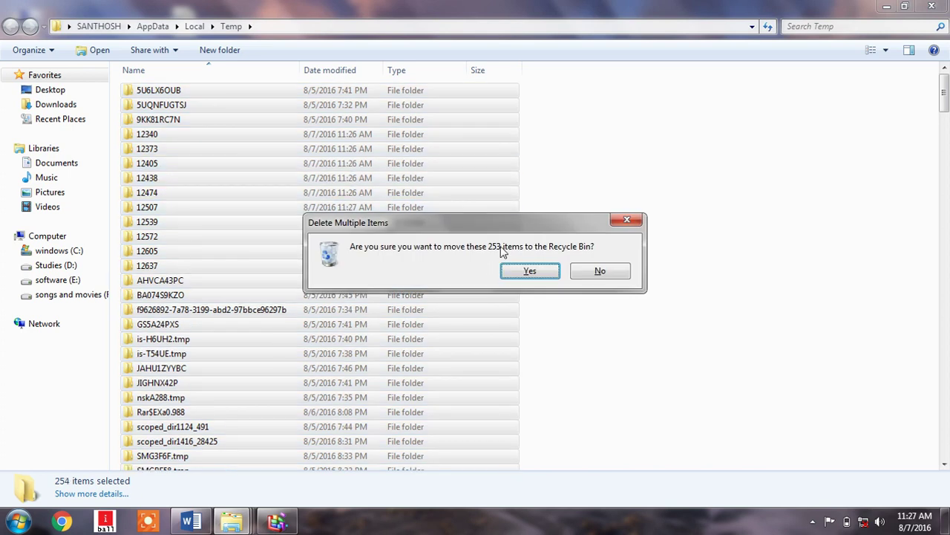
click(522, 272)
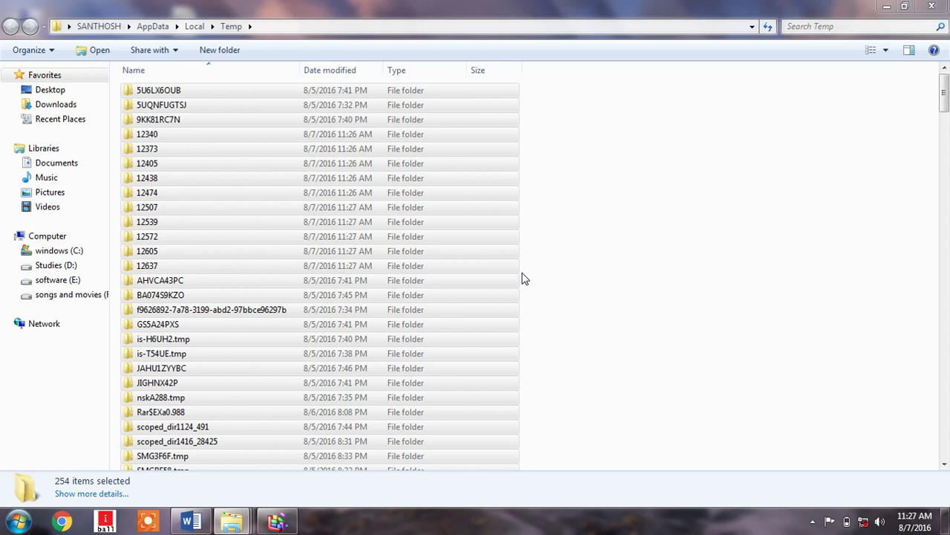
drag(483, 199, 445, 173)
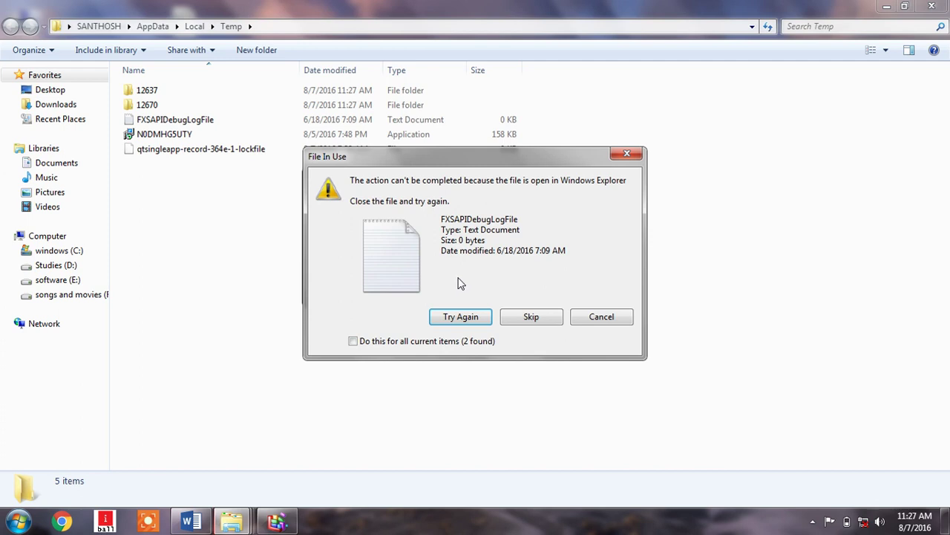
click(370, 342)
click(528, 320)
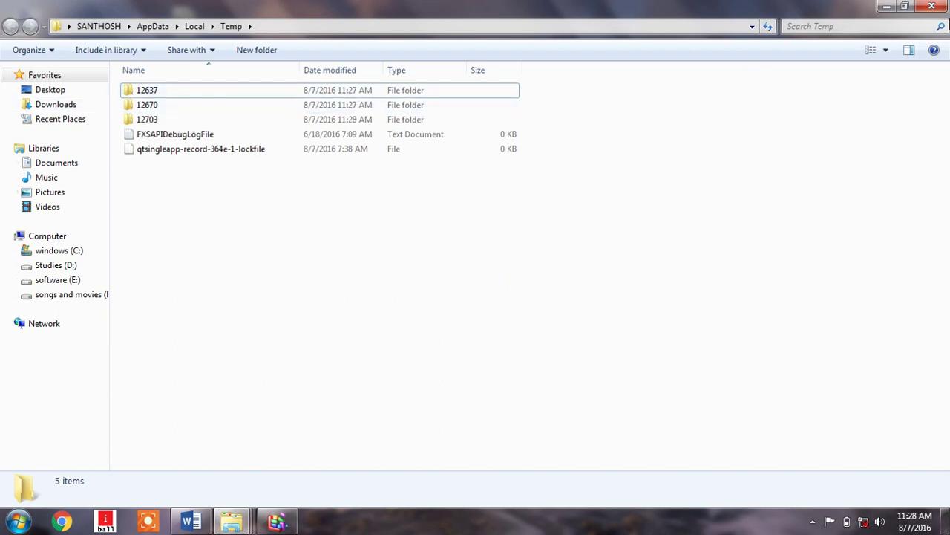
click(941, 6)
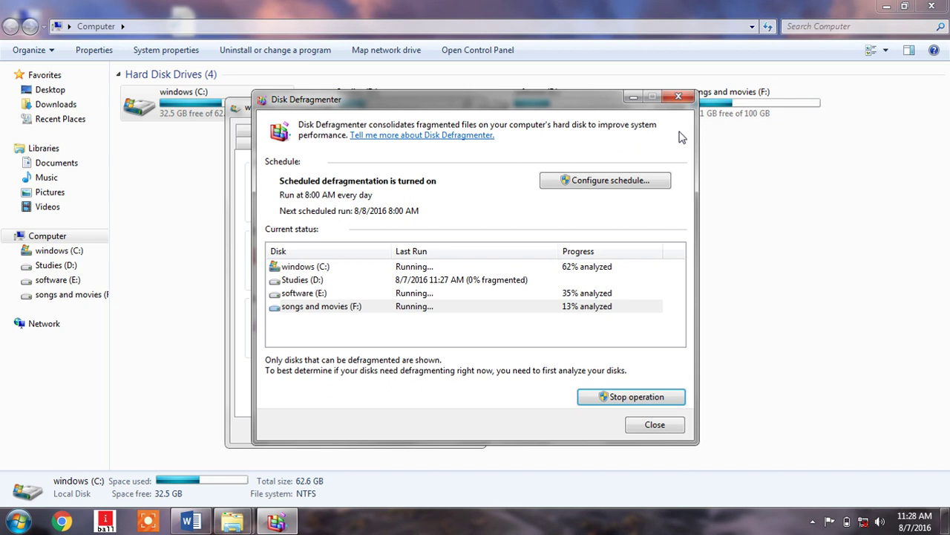
- Open the Windows Temp folder by running temp
key(super+r)
key(End)
key(BackSpace)
key(Left)
key(Left)
key(BackSpace)
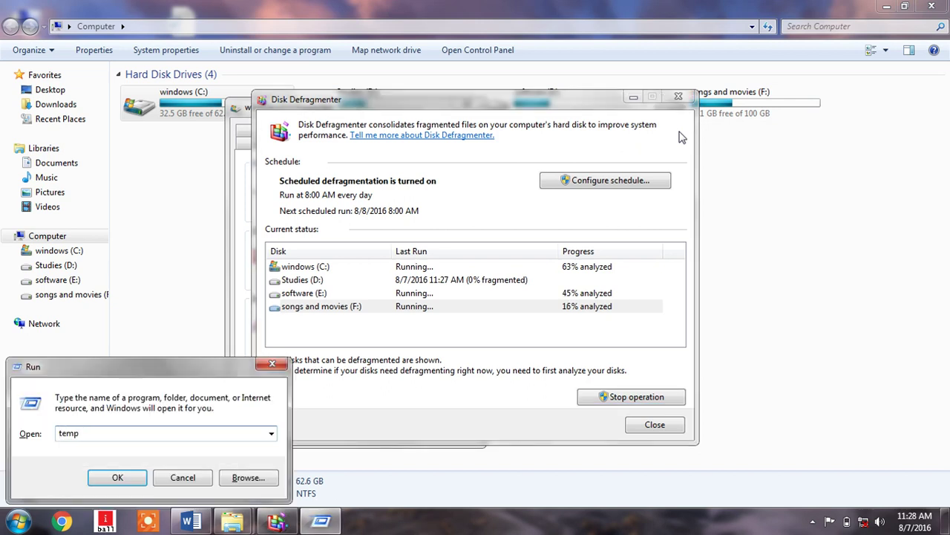
key(Return)
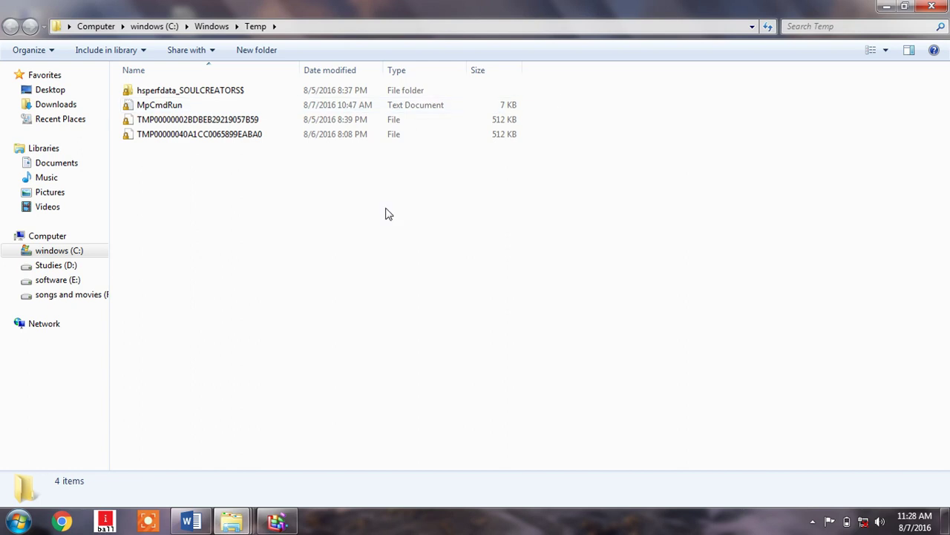
- Permanently delete all items in the Windows Temp folder, skipping all files in use, and close the folder
key(ctrl+a)
key(shift+Delete)
key(Return)
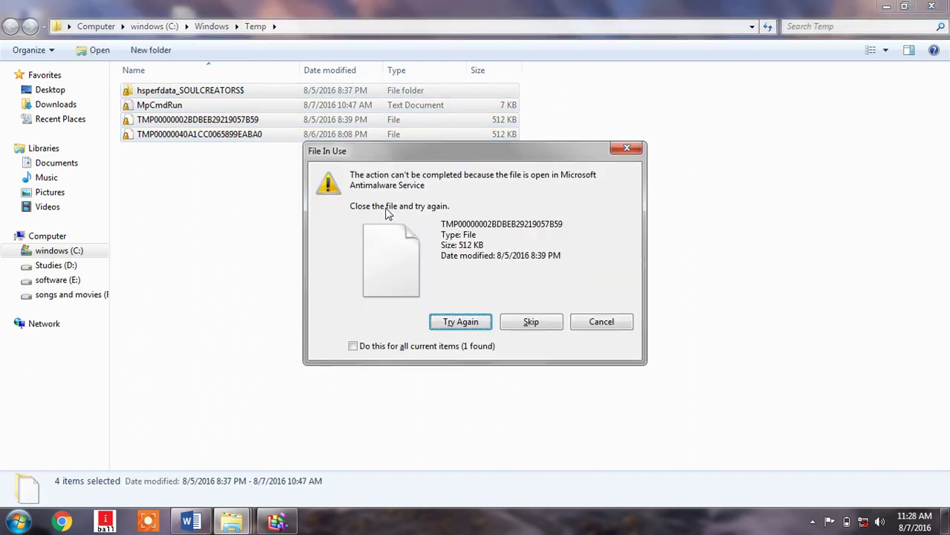
click(377, 347)
click(511, 325)
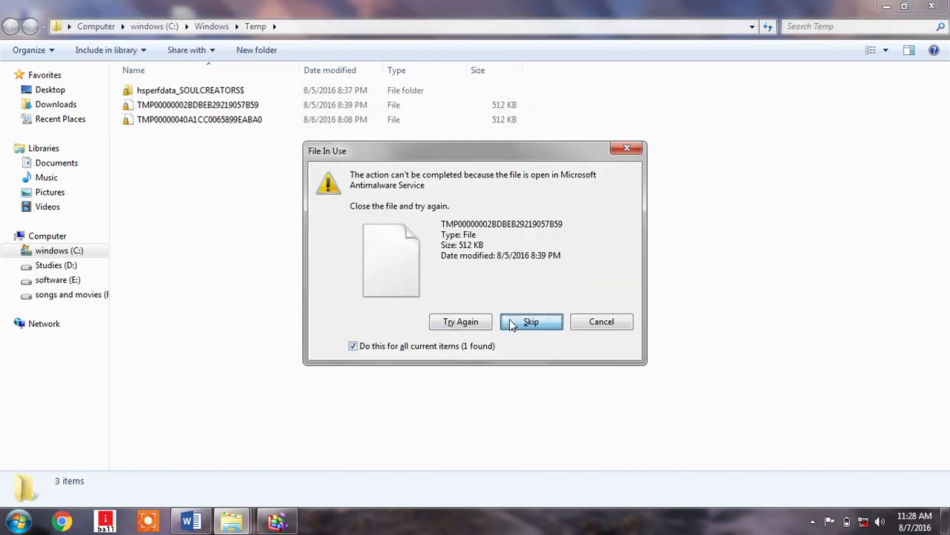
click(931, 6)
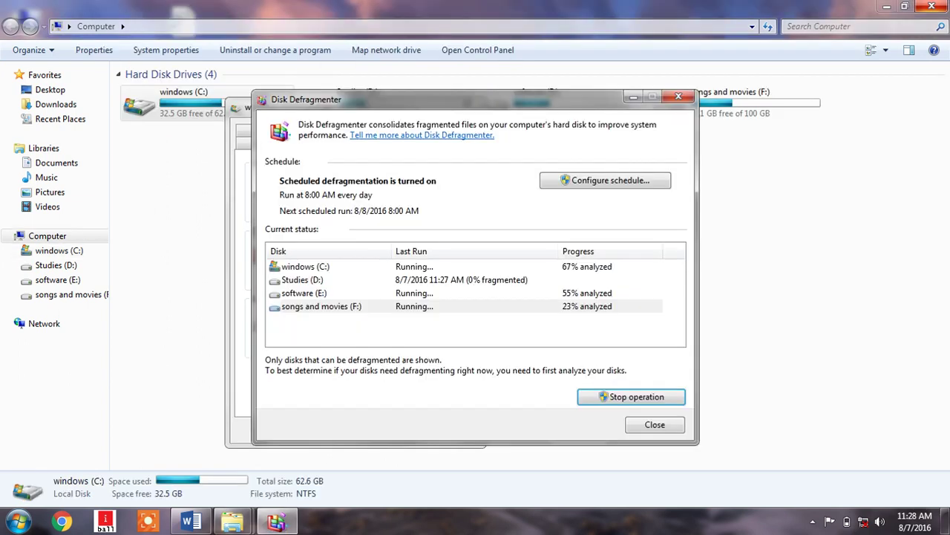
- Open the Windows Prefetch folder by running prefetch and grant permanent access to it
key(super+r)
key(BackSpace)
text(p)
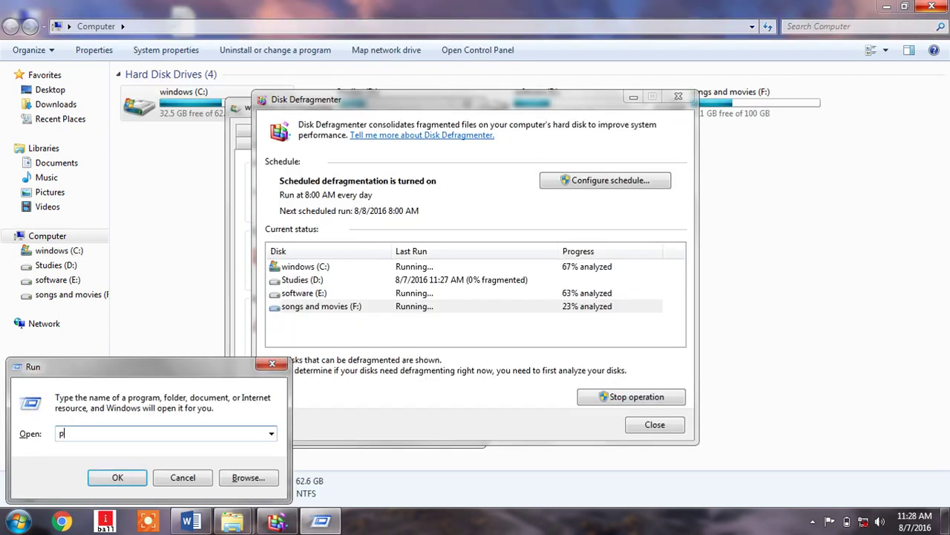
text(refetch)
click(142, 479)
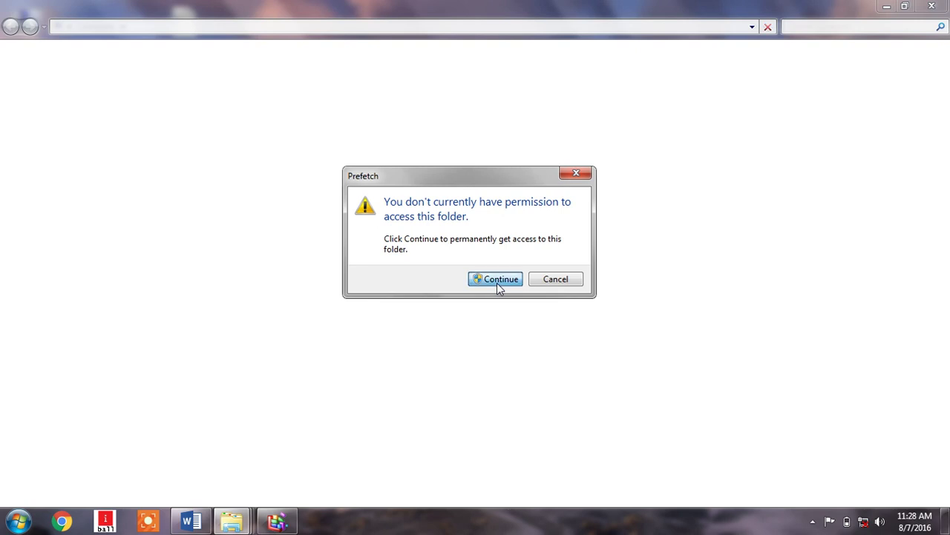
click(496, 281)
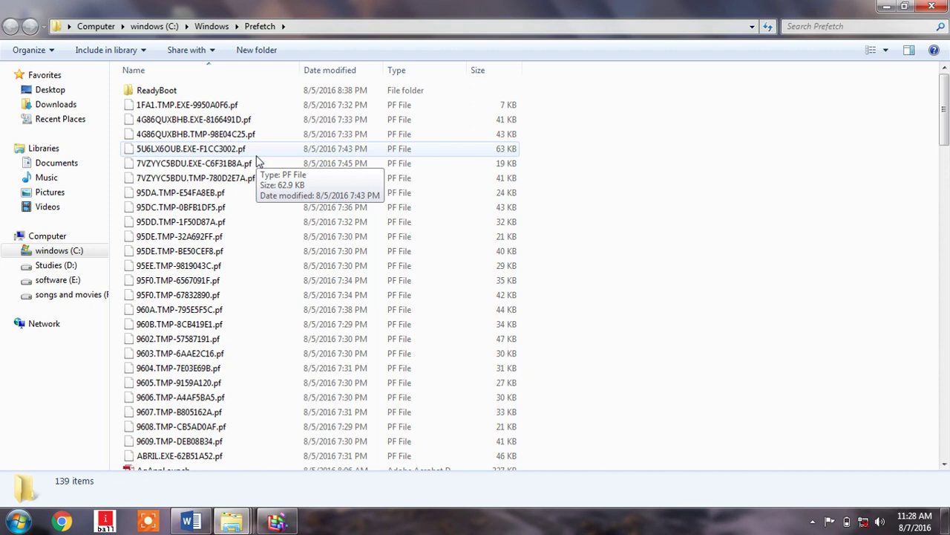
- Permanently delete all items in the Prefetch folder
key(ctrl+a)
key(shift+Delete)
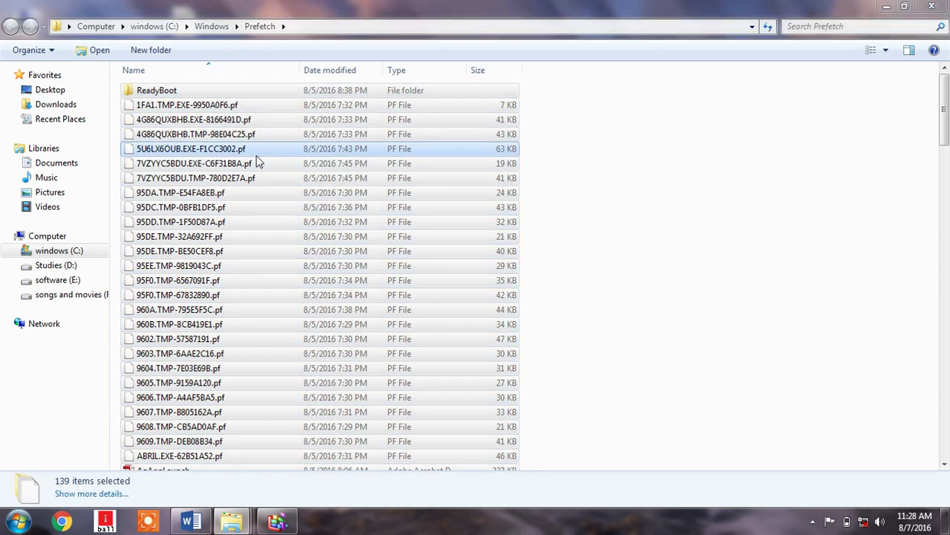
drag(463, 220, 389, 215)
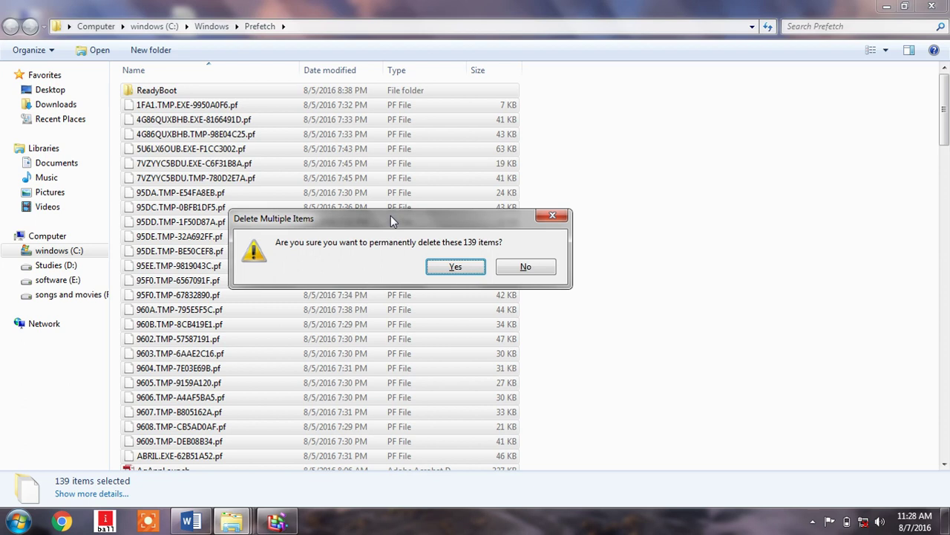
click(454, 267)
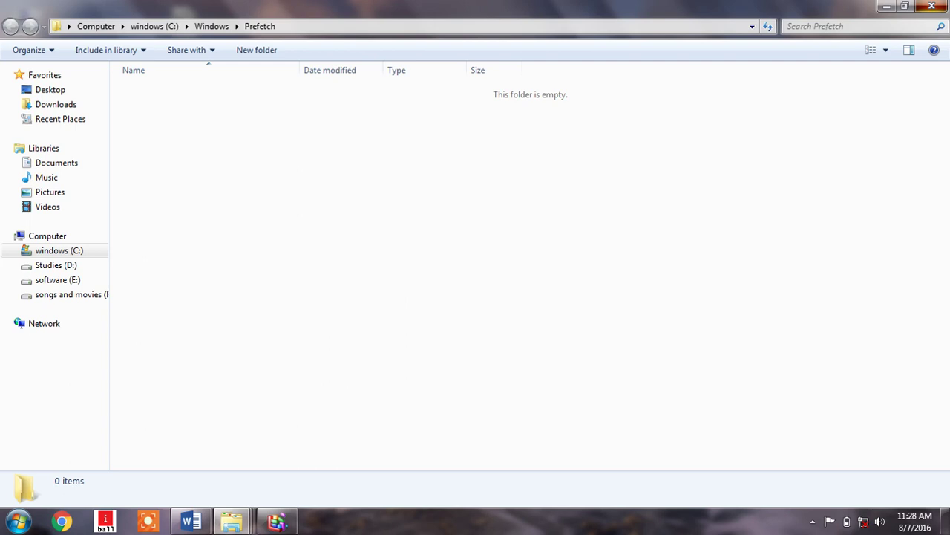
- Close the Prefetch folder, Disk Defragmenter and the Computer window
click(932, 6)
click(676, 99)
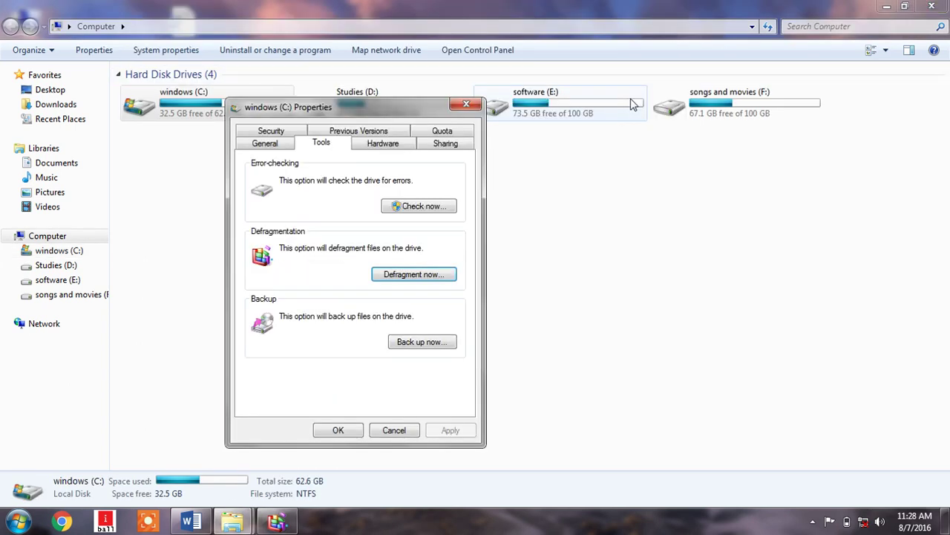
click(932, 6)
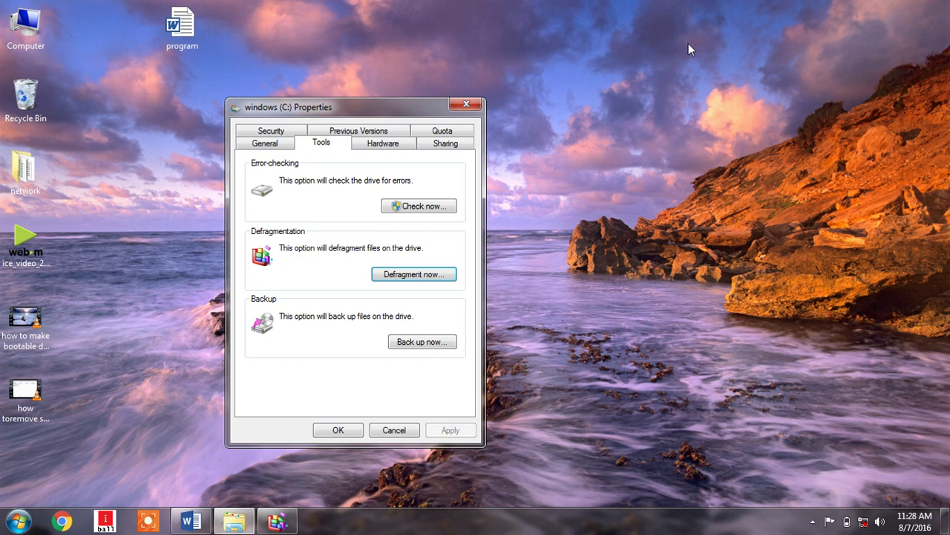
- Open the computer's system properties and bring up the Performance settings from the advanced system settings
key(super)
click(24, 30)
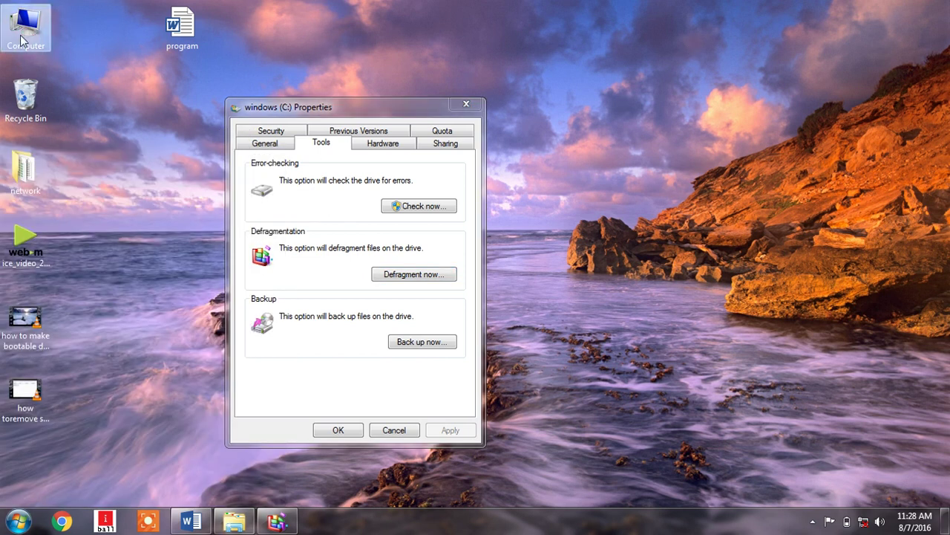
right_click(22, 41)
click(70, 170)
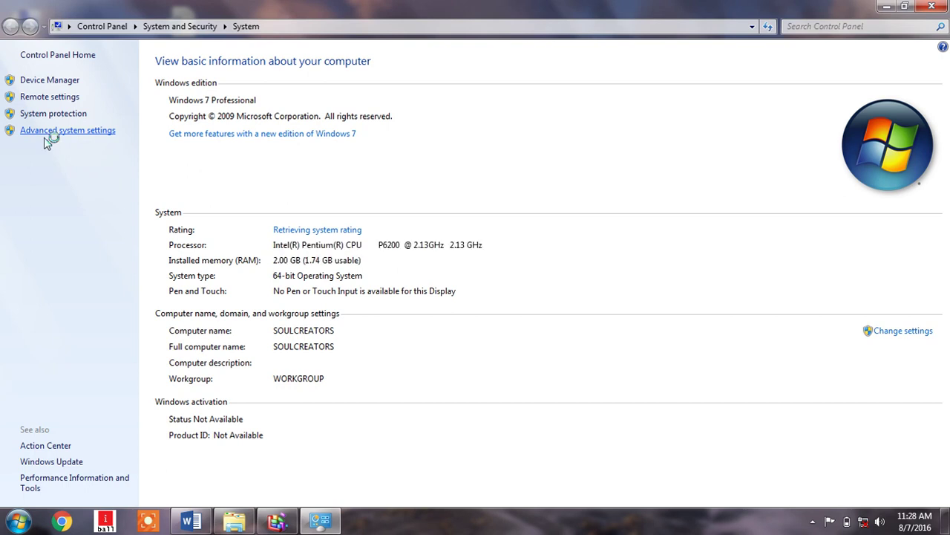
click(83, 148)
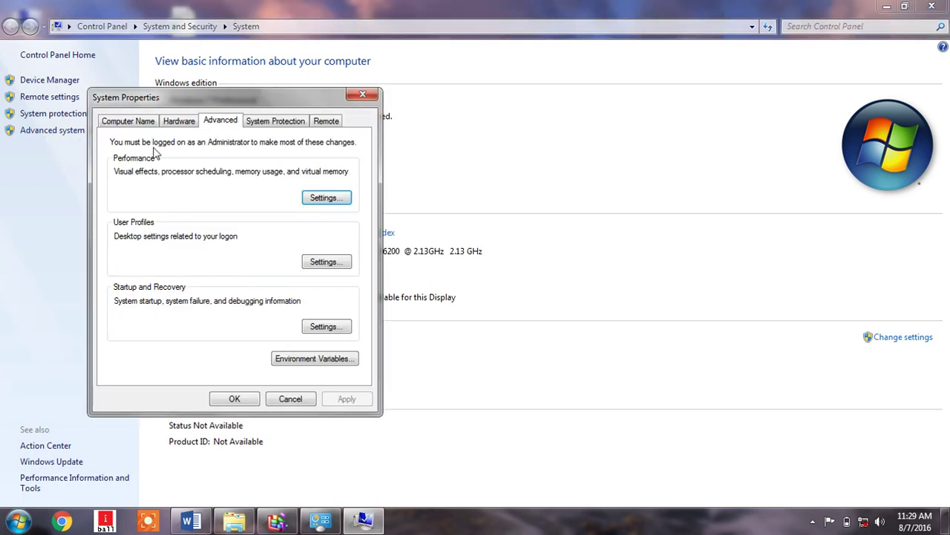
click(331, 199)
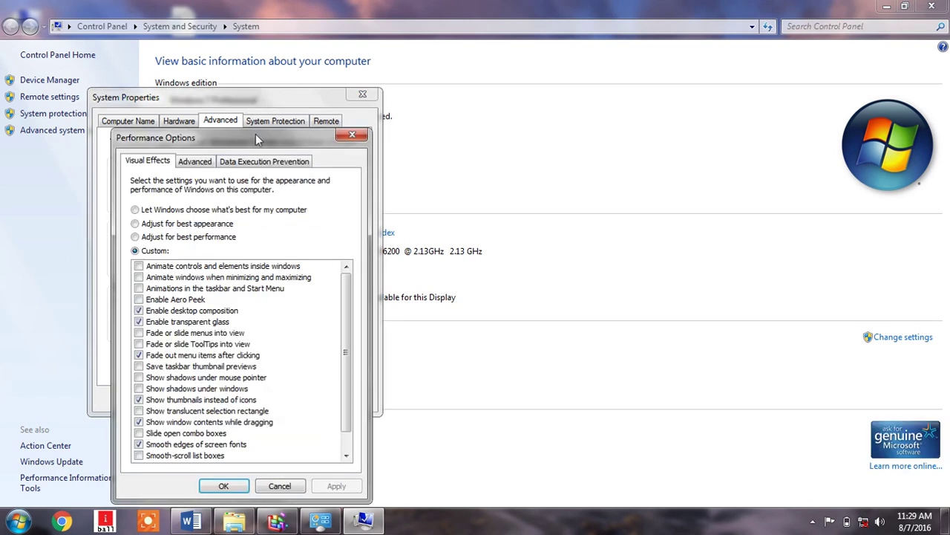
- Set the visual effects to Adjust for best performance and apply the change
drag(255, 133, 283, 123)
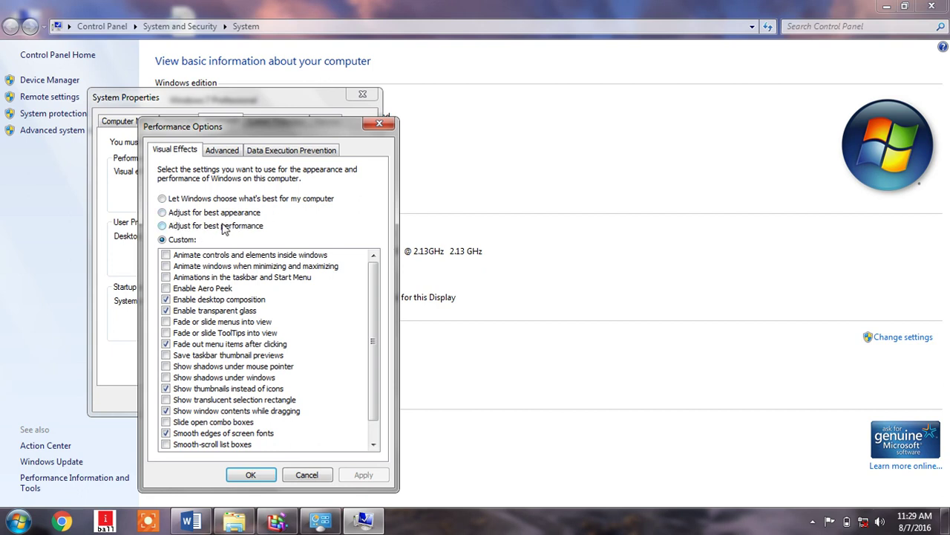
click(182, 242)
click(163, 213)
drag(283, 122, 275, 115)
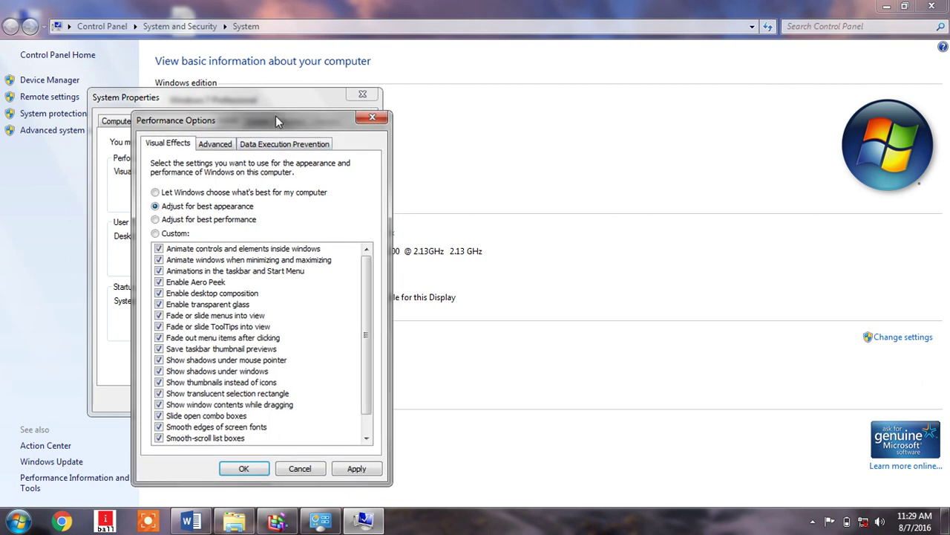
click(155, 234)
click(155, 220)
click(343, 471)
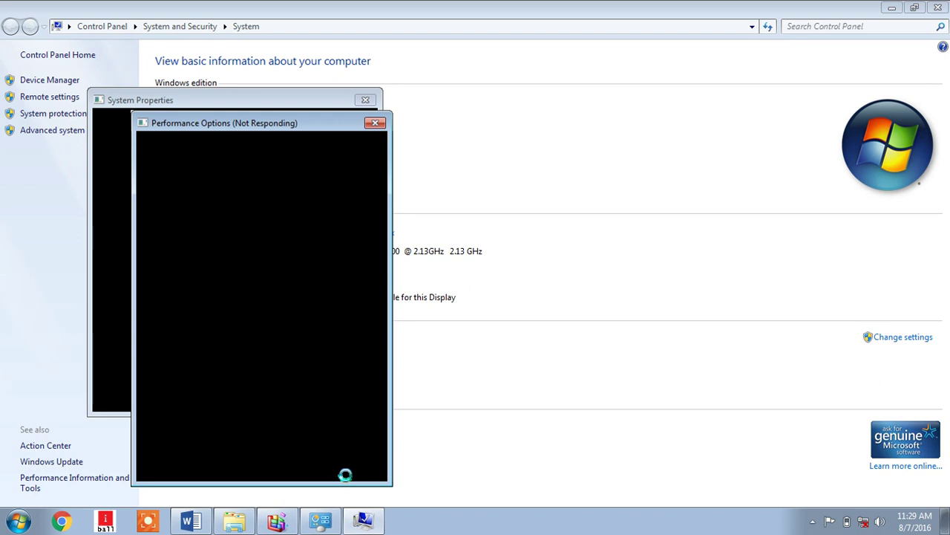
drag(326, 115, 436, 80)
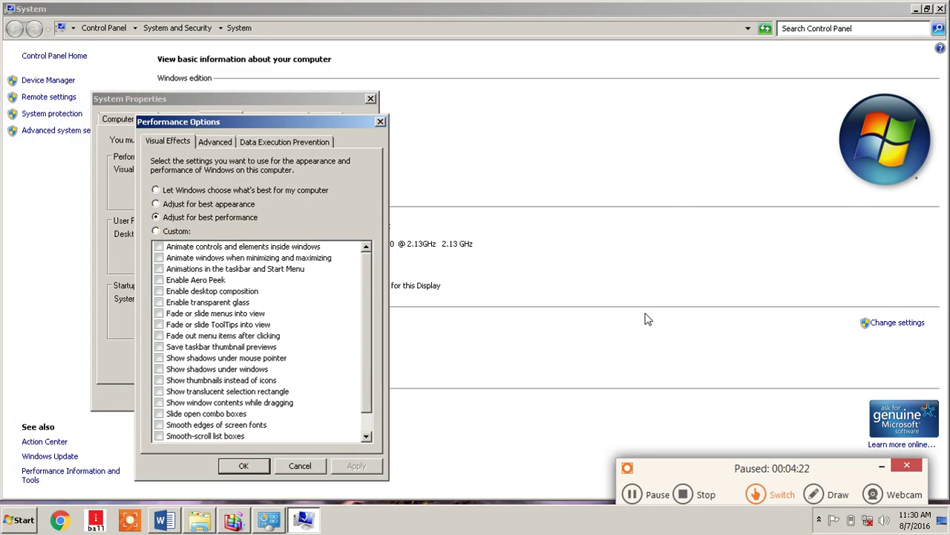
key(F8)
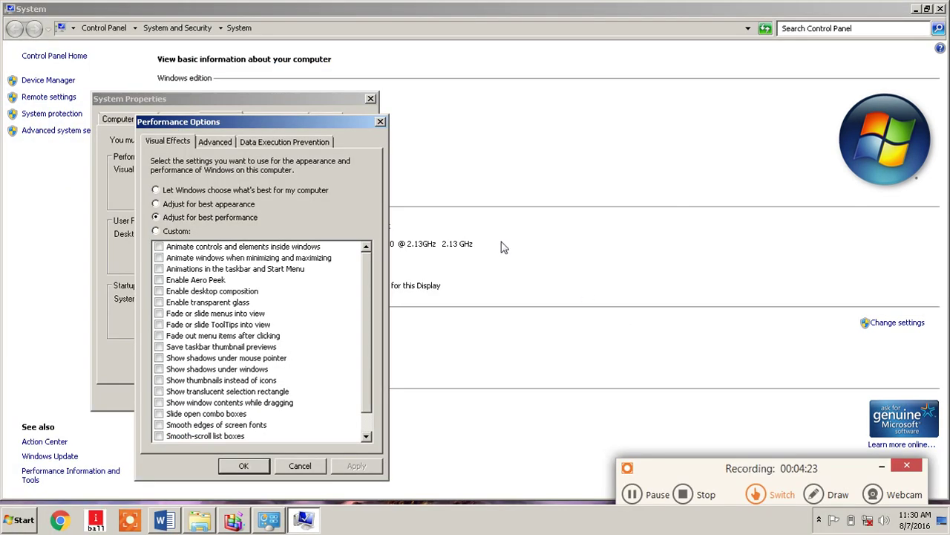
- Switch to Custom visual effects and enable Animations in the taskbar and Start Menu, Show thumbnails instead of icons, and Smooth edges of screen fonts
drag(354, 132, 662, 92)
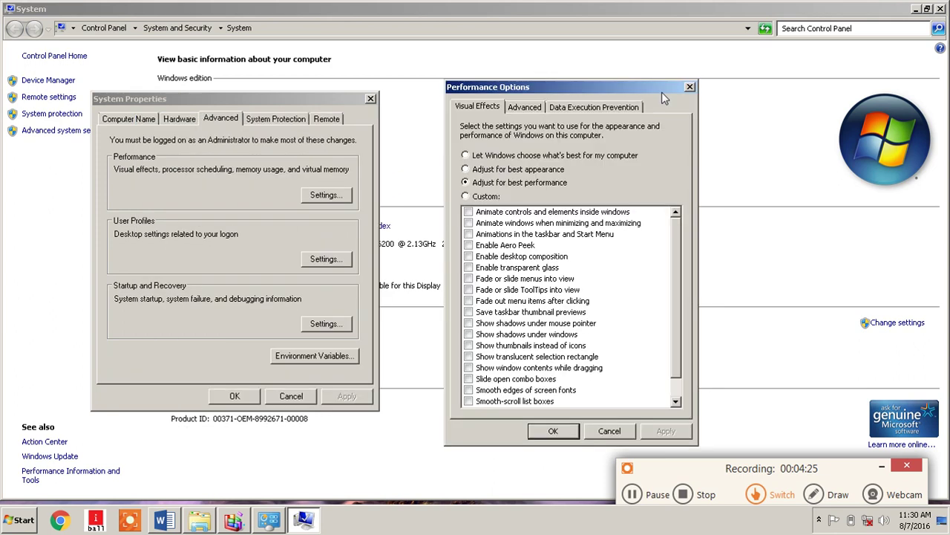
click(465, 196)
drag(589, 88, 533, 72)
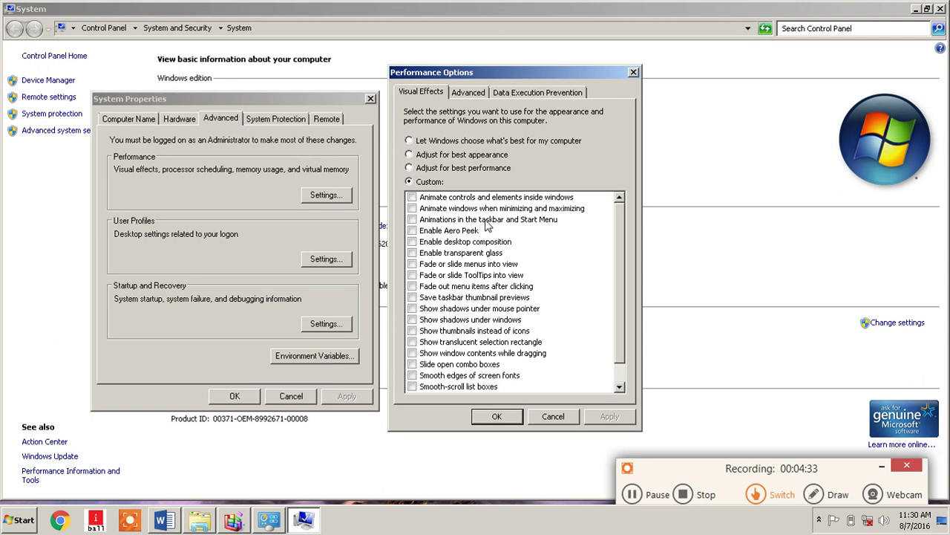
click(413, 221)
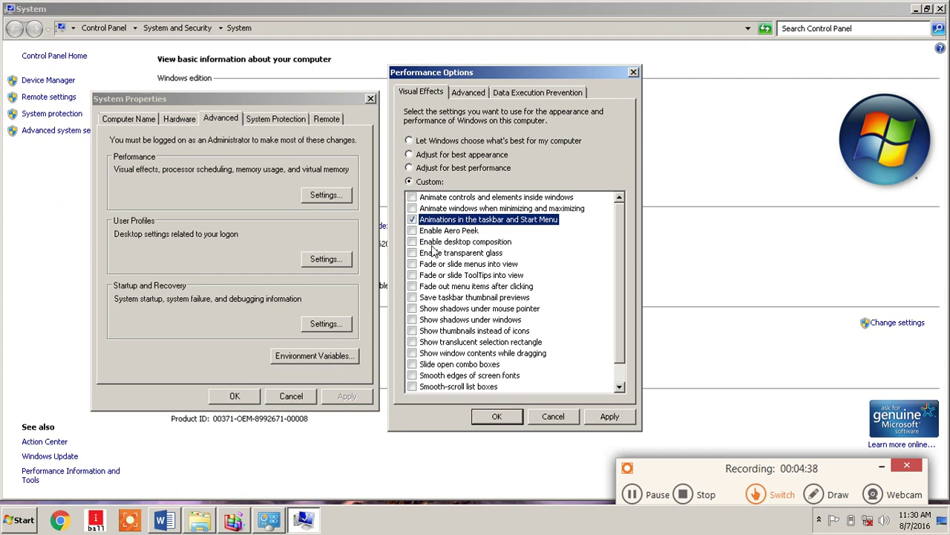
click(450, 332)
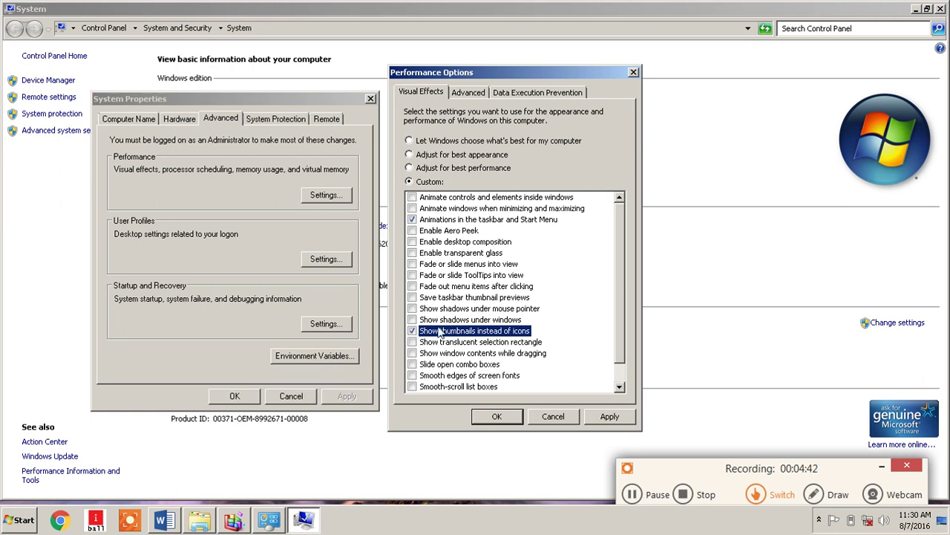
click(413, 376)
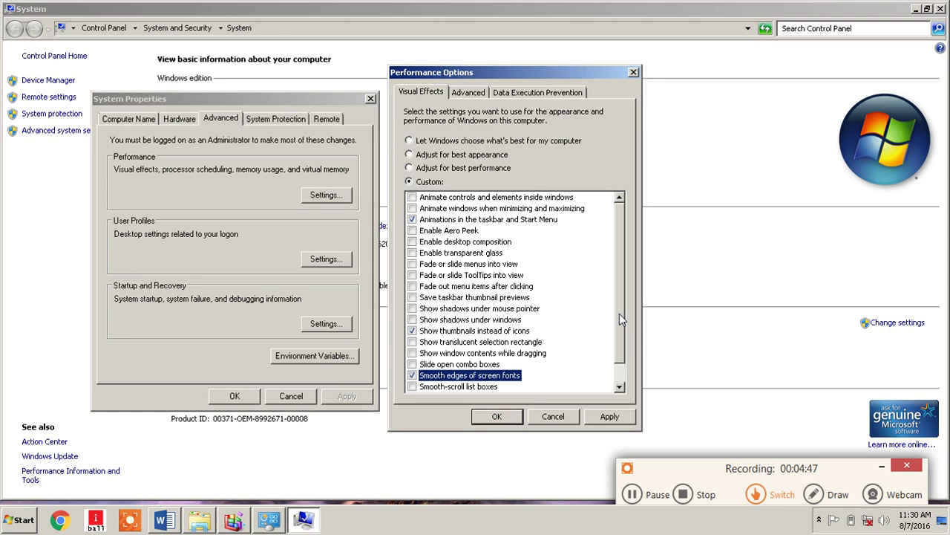
- Enable Use visual styles on windows and buttons, apply the visual effects, and close Performance Options and the System window
drag(619, 313, 619, 342)
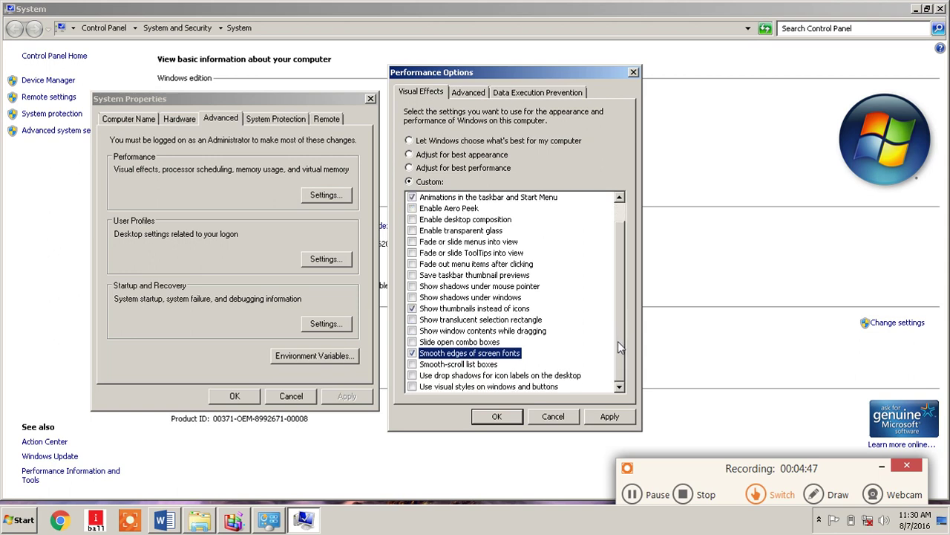
click(415, 388)
drag(622, 316, 622, 282)
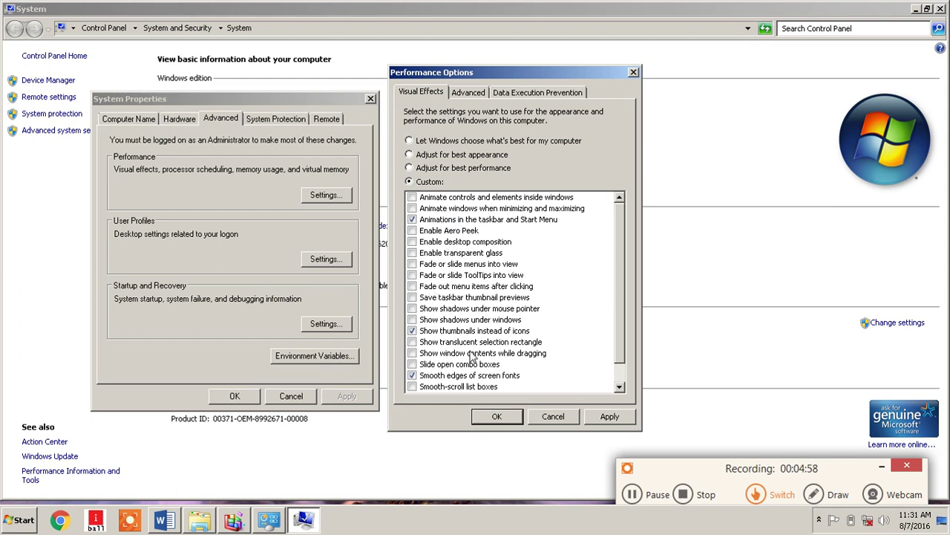
click(608, 416)
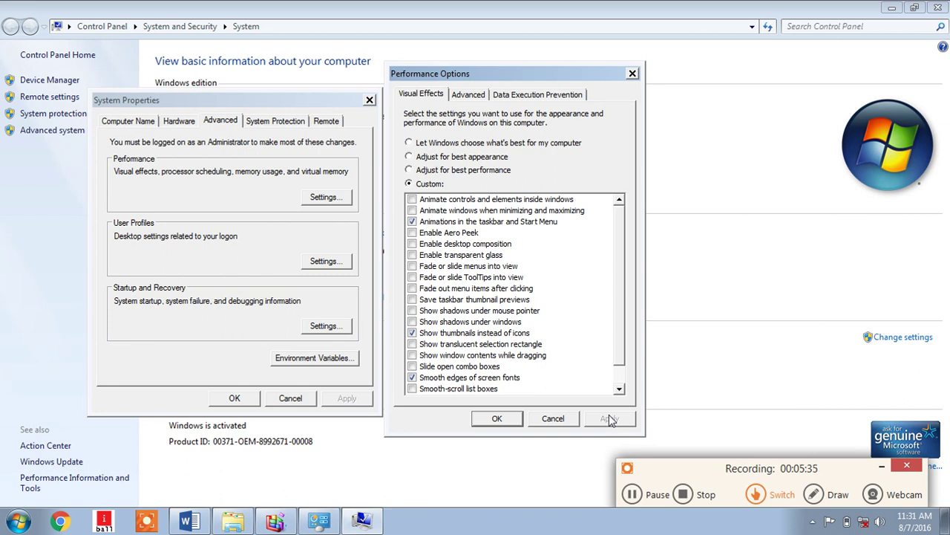
click(632, 73)
click(938, 7)
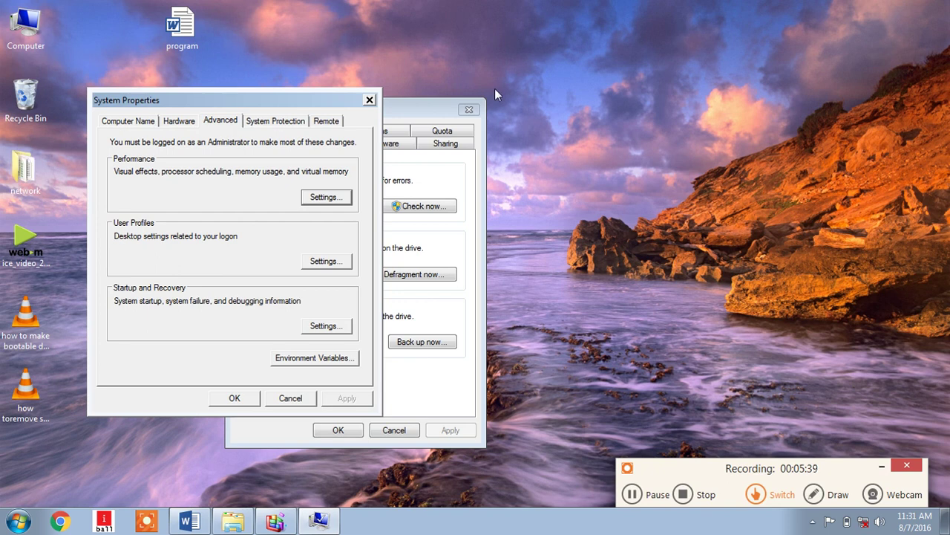